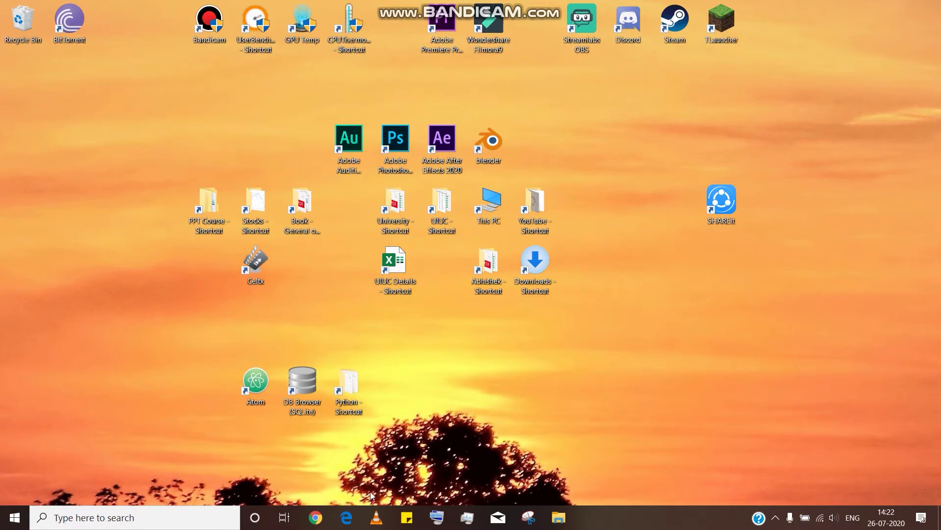
Step: Search the web in Chrome for "obs download" and open the official obsproject.com download page
left_click(318, 516)
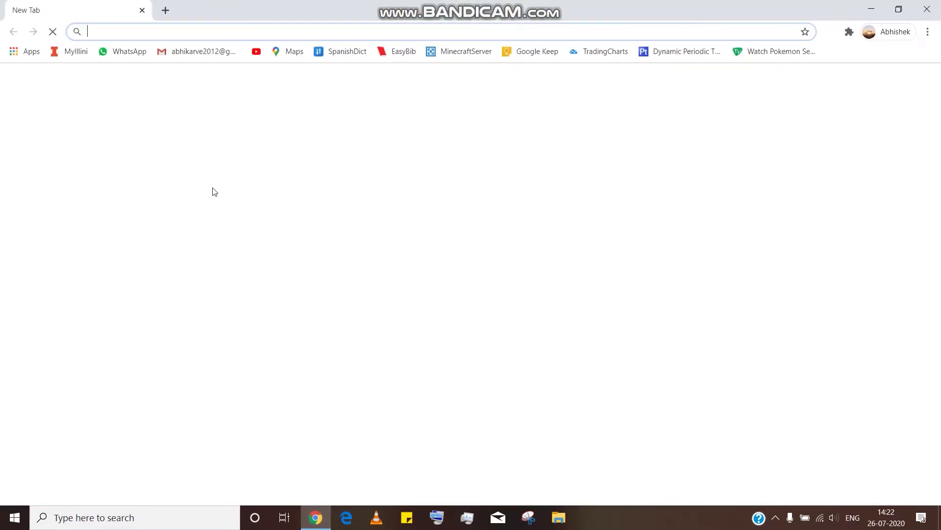
left_click(136, 35)
type("obs ")
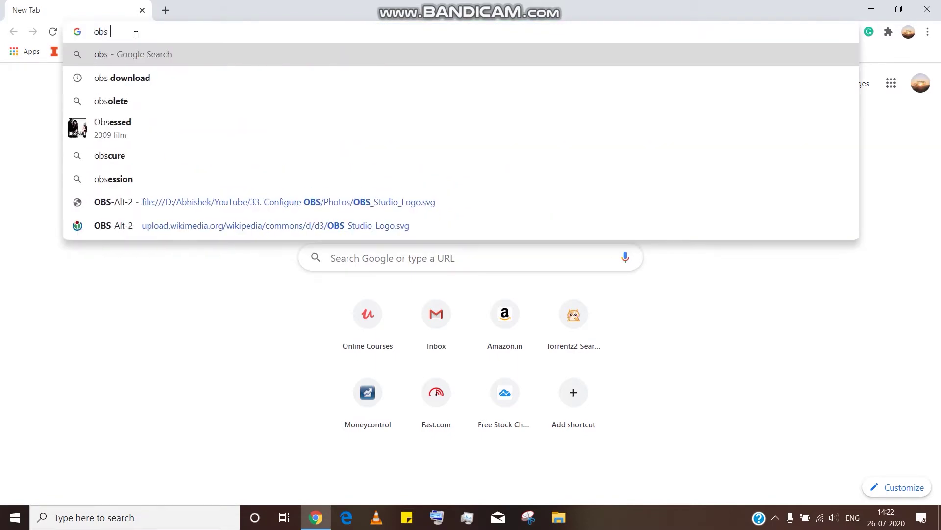
type("download")
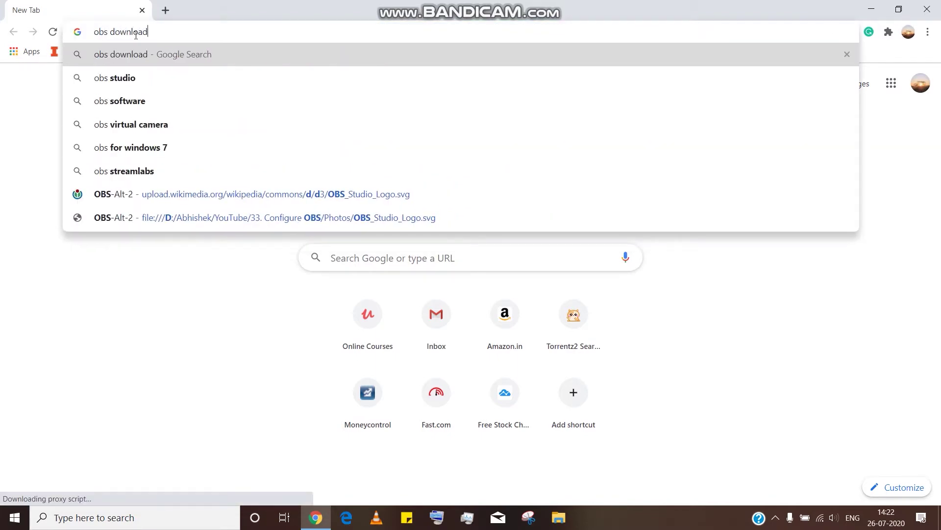
key("Return")
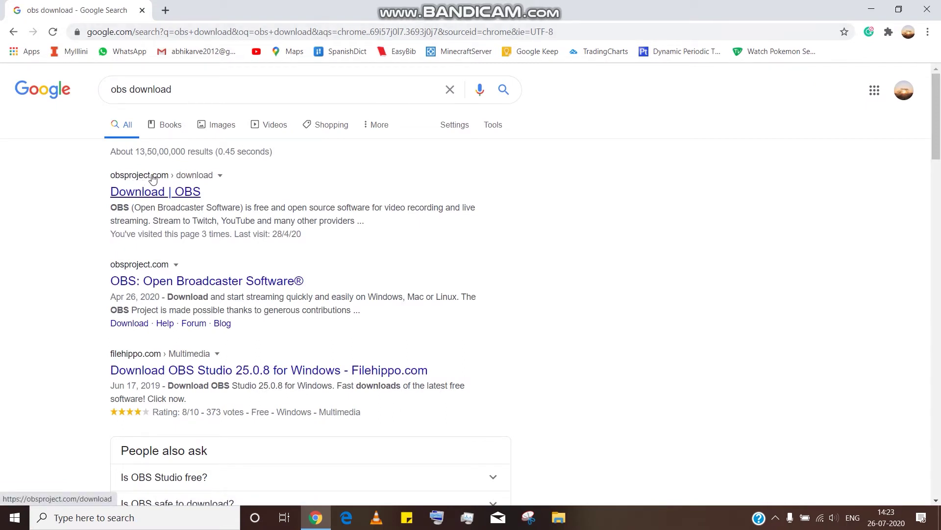
left_click(189, 193)
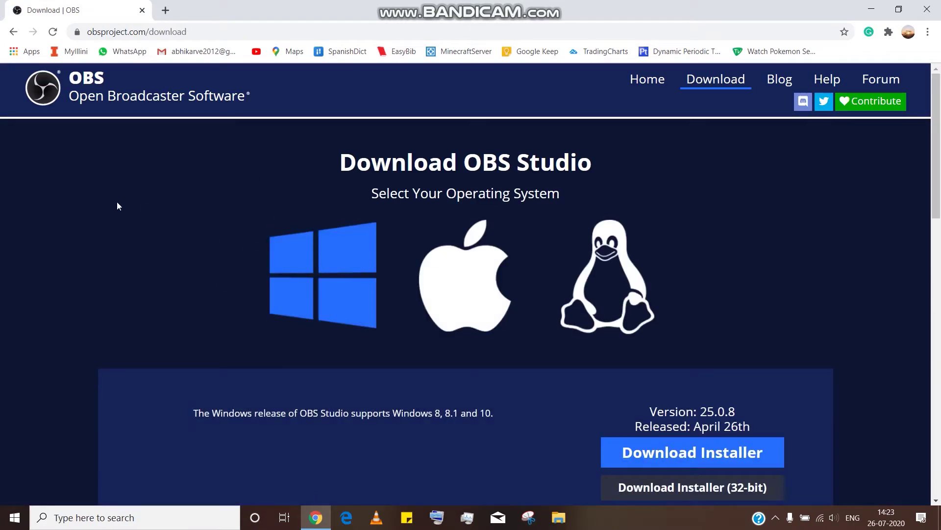
Step: Look through the macOS and Linux options, then download the OBS Studio 25.0.8 installer for Windows
scroll(124, 215, "down", 1)
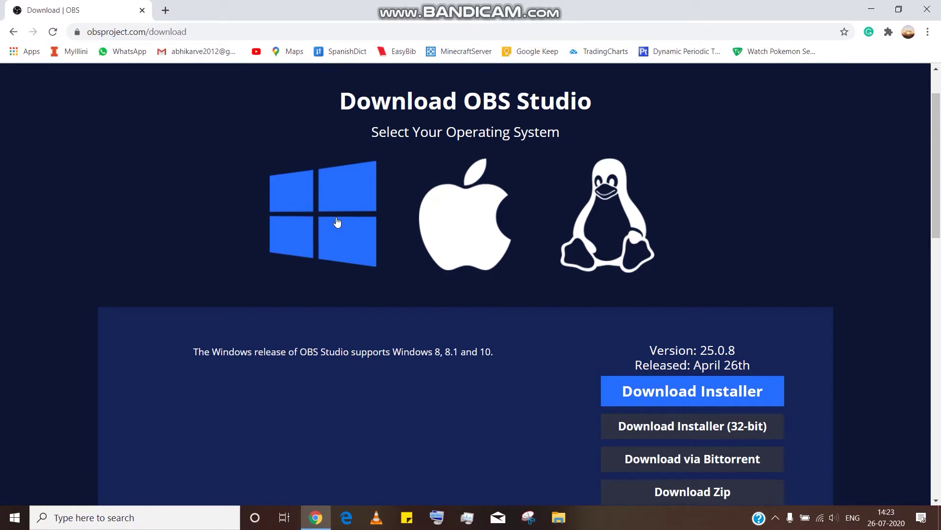
left_click(455, 229)
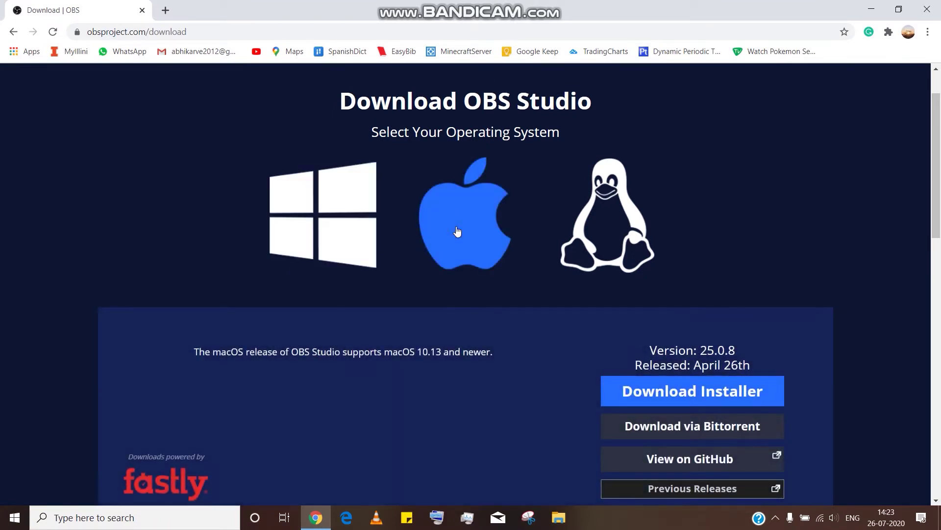
left_click(576, 229)
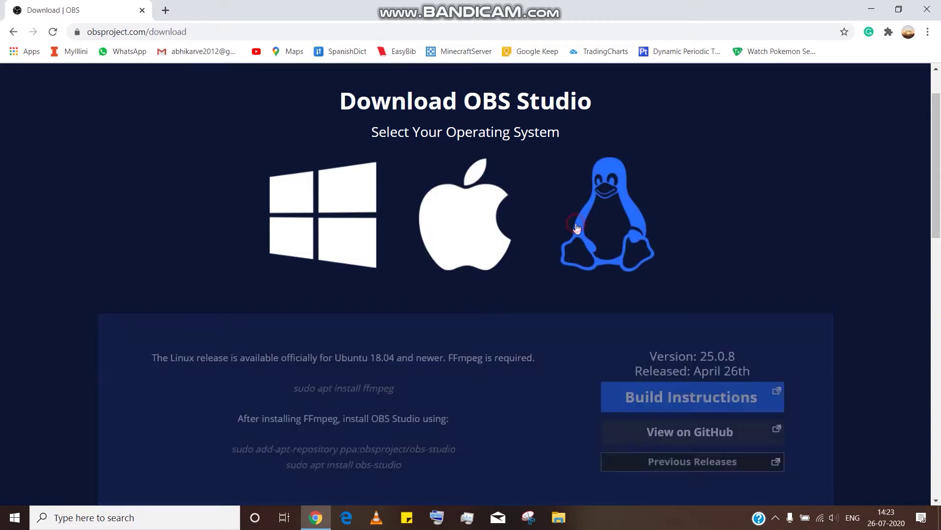
left_click(342, 232)
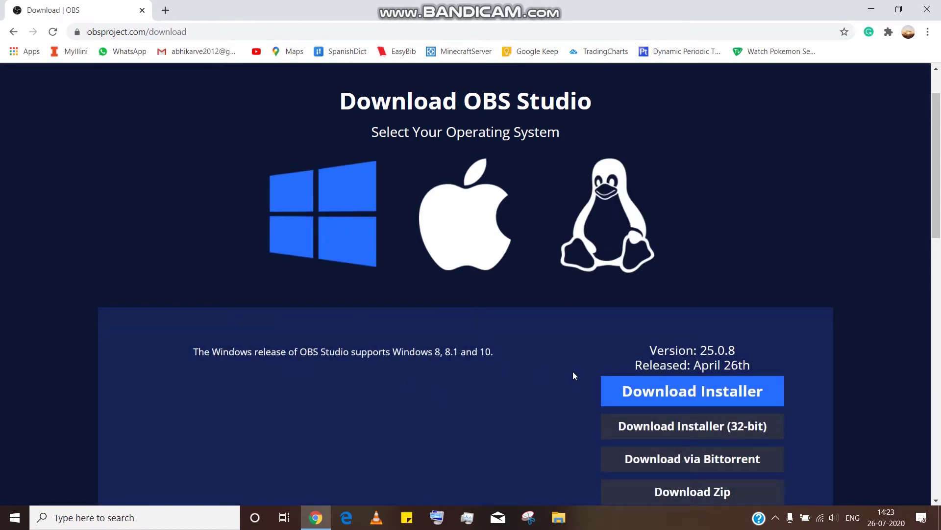
left_click(636, 398)
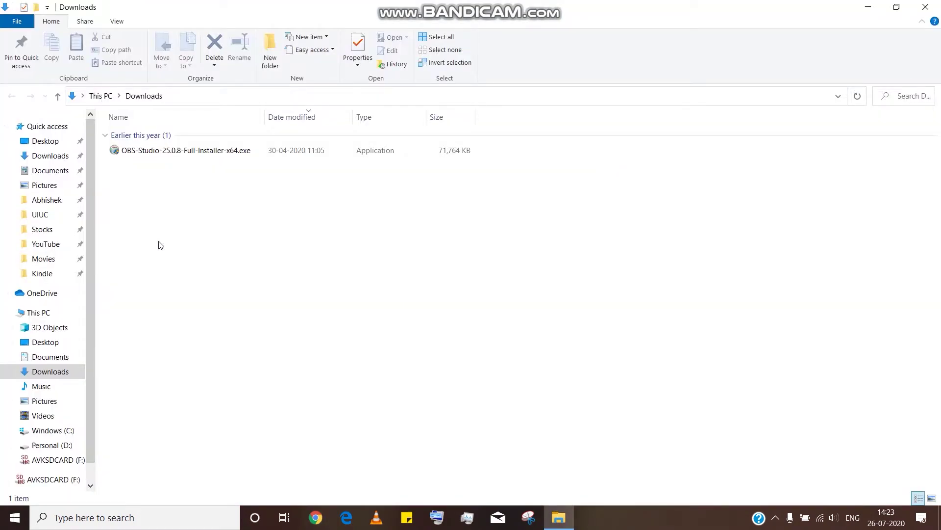
Step: Install OBS Studio 25.0.8 from the downloaded installer into C:\Program Files\obs-studio, without launching it when setup finishes
mouse_move(214, 155)
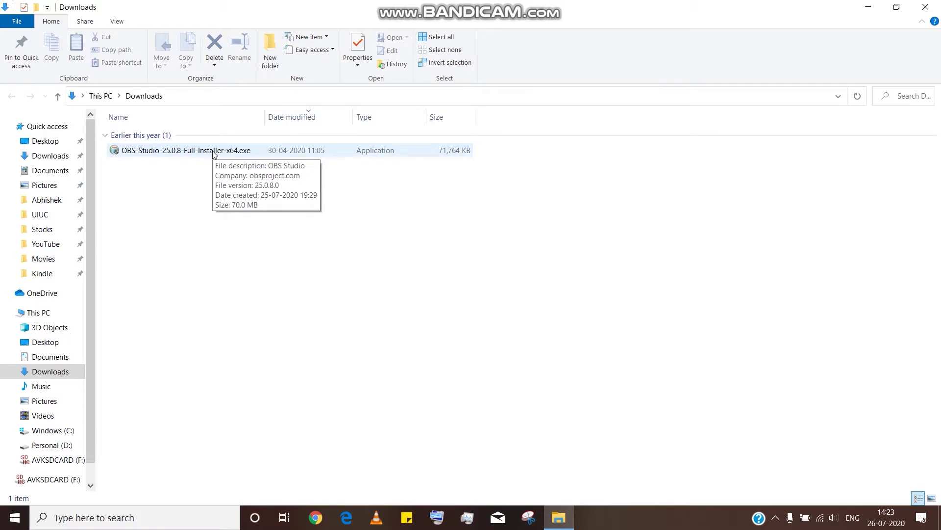
double_click(213, 155)
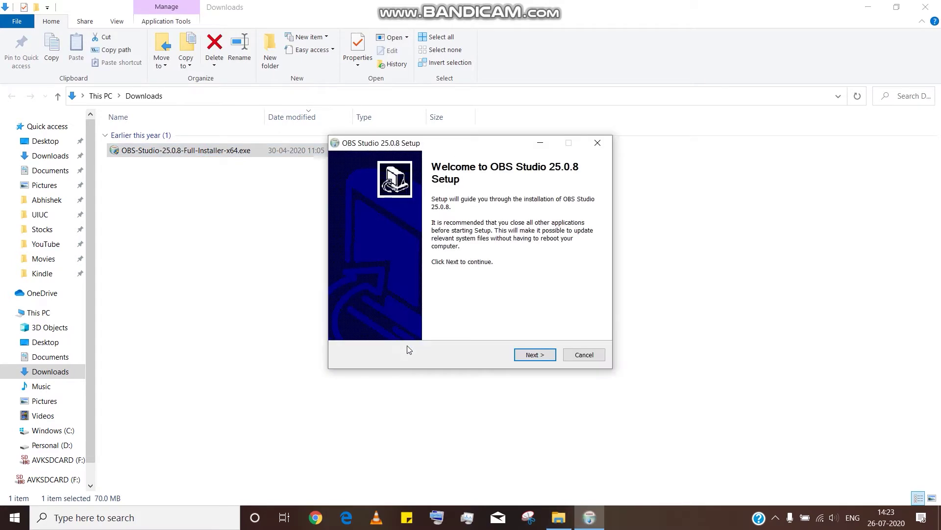
left_click(525, 357)
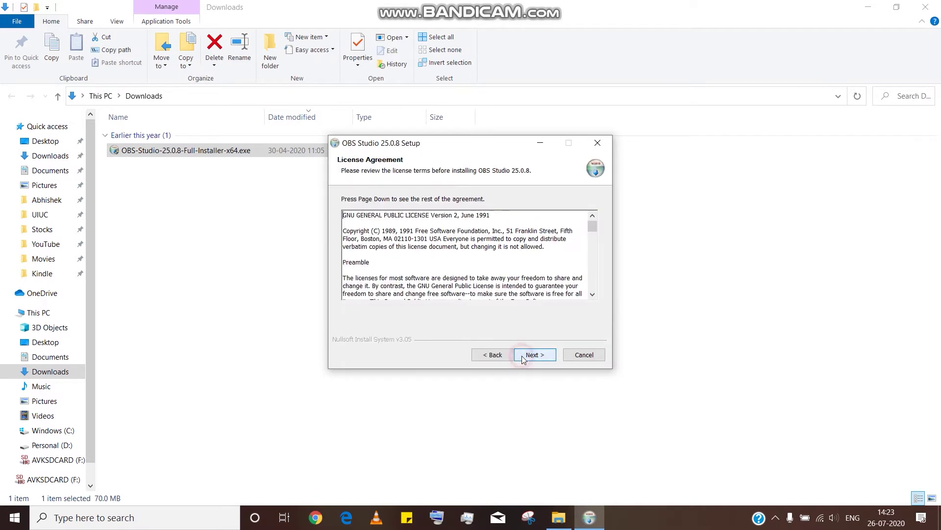
left_click(524, 358)
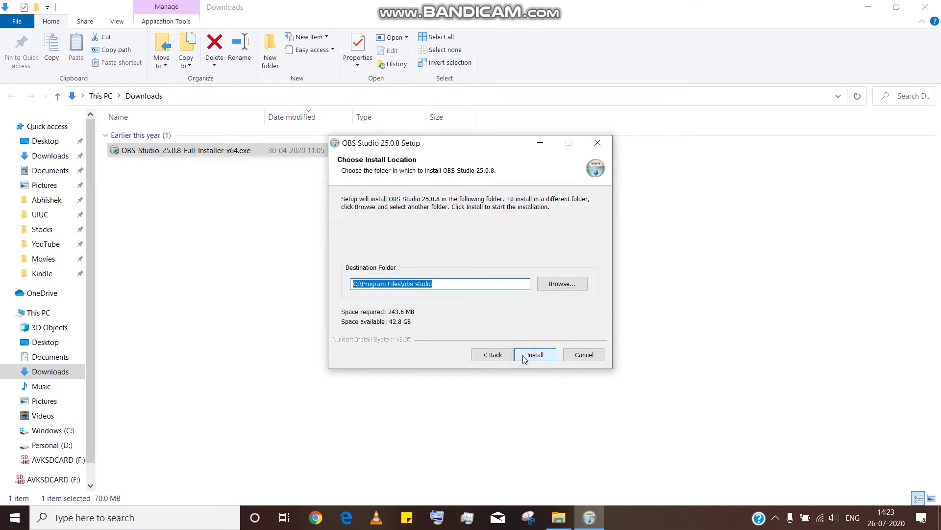
left_click(527, 356)
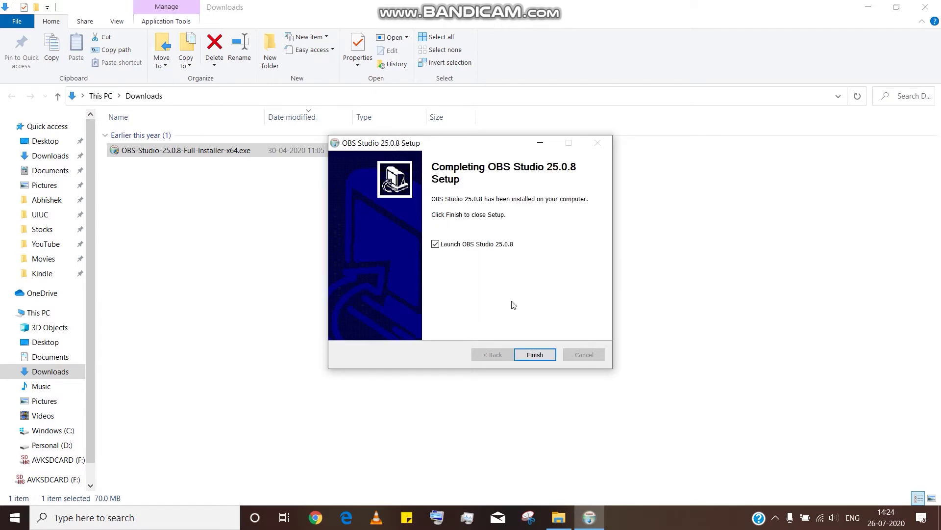
left_click(436, 244)
left_click(535, 355)
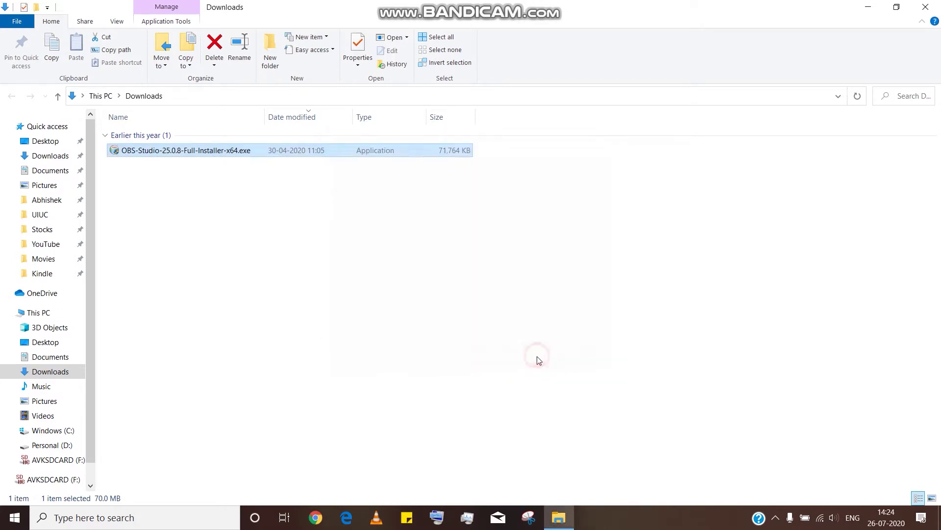
Step: From the desktop, run OBS Studio's auto-configuration wizard optimized just for recording, apply its suggested settings and maximize the window
key("super+d")
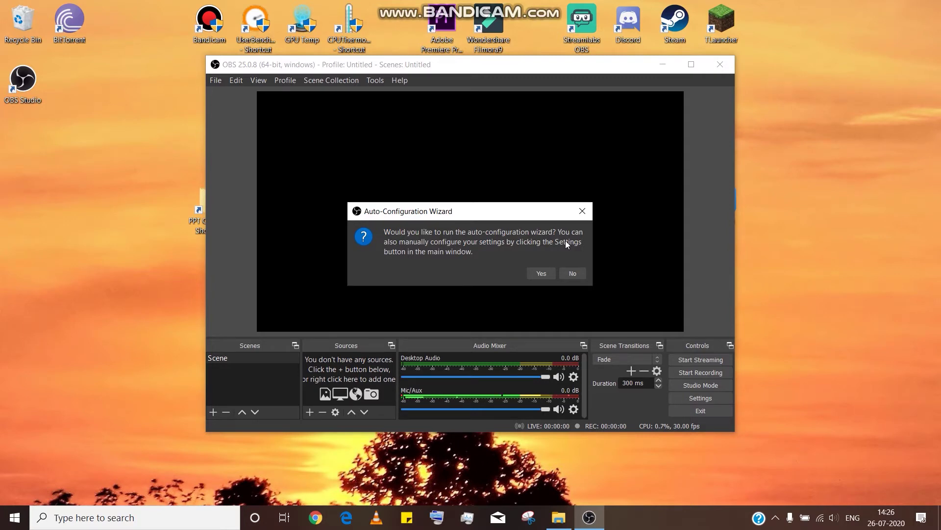
left_click(545, 272)
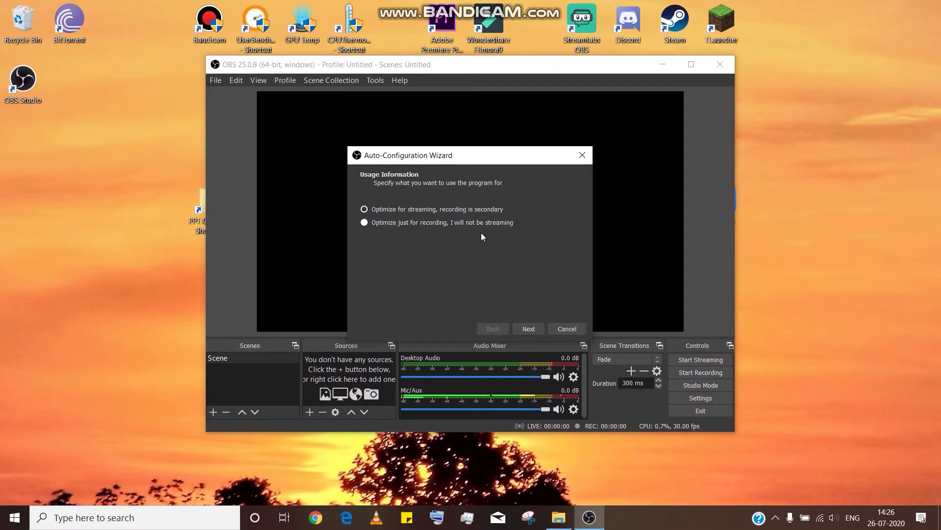
left_click(446, 225)
left_click(536, 329)
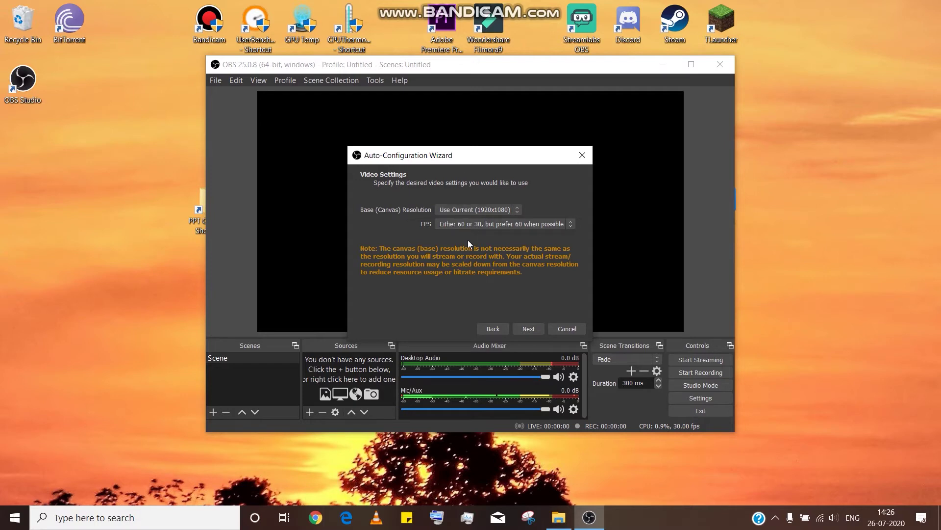
left_click(533, 324)
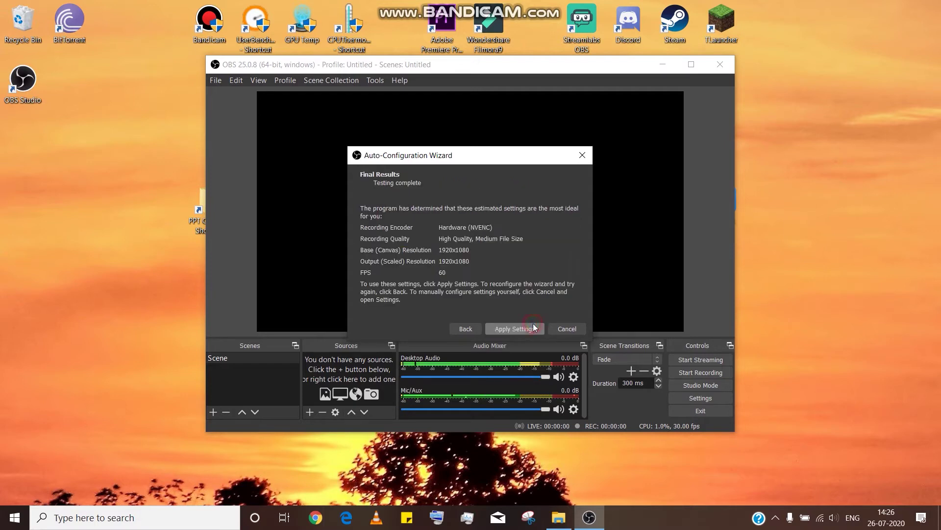
left_click(511, 328)
key("super+Up")
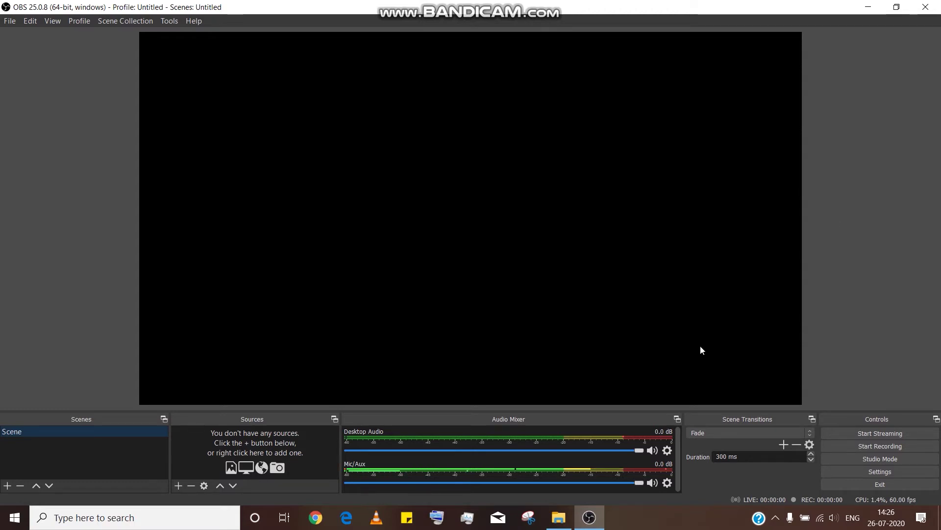
Step: Set the output mode to Advanced in the OBS output settings
left_click(869, 473)
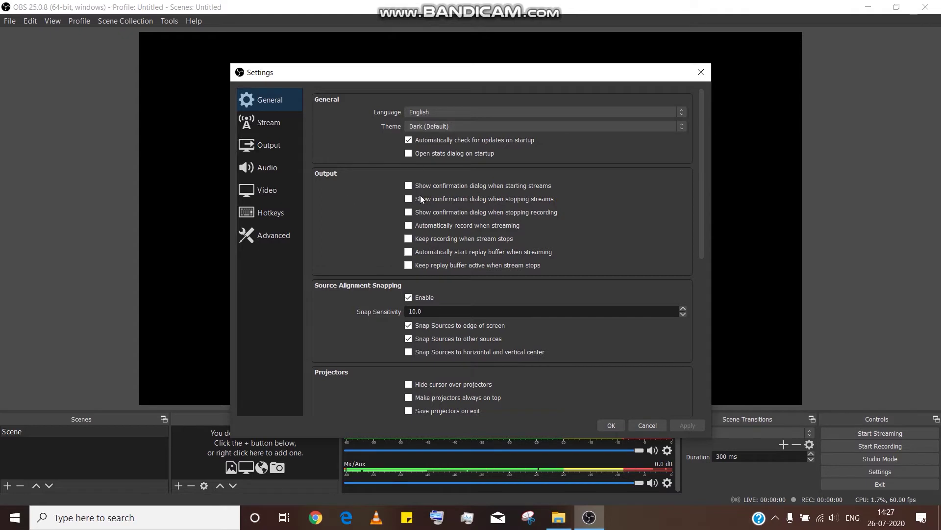
left_click(269, 144)
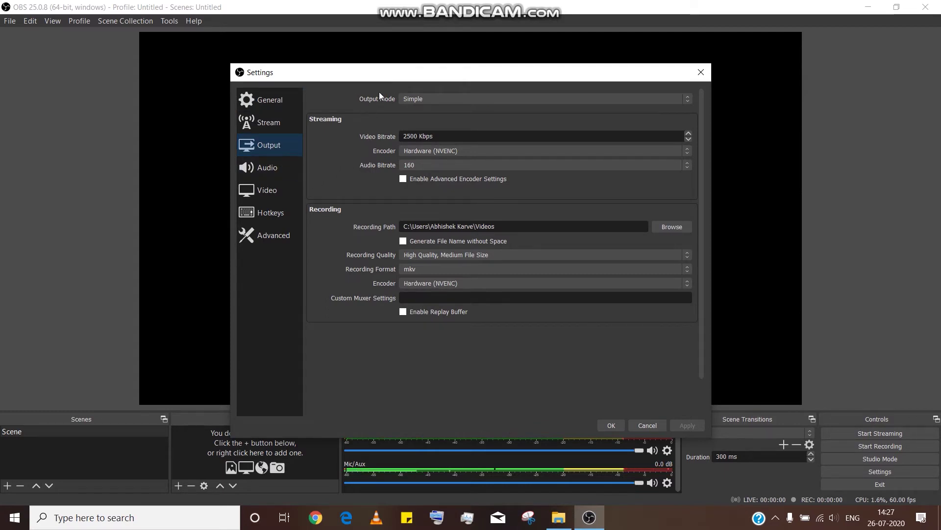
left_click(423, 97)
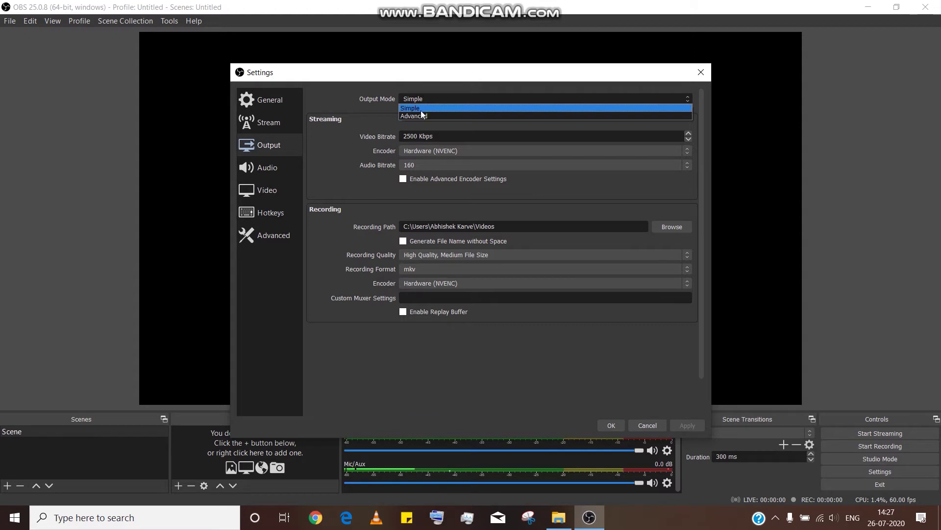
left_click(421, 117)
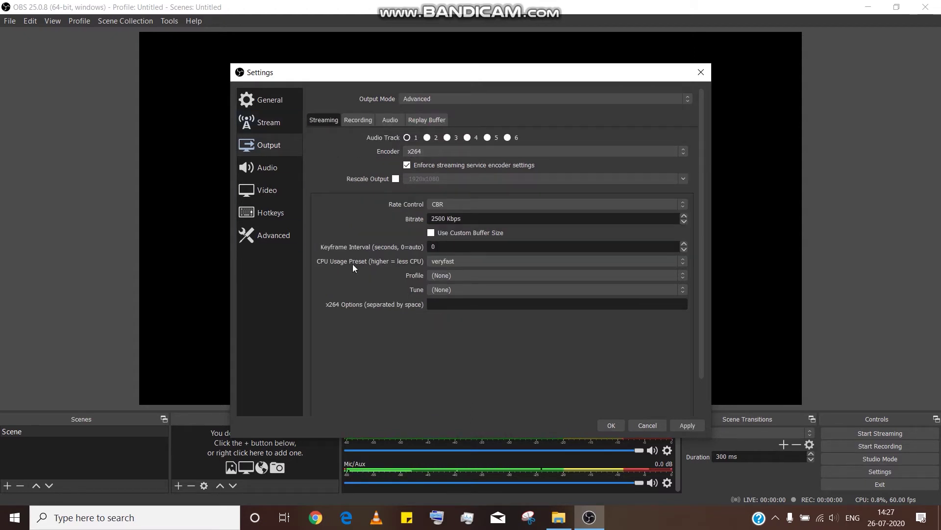
Step: Keep the current recording path and set the recording format to mp4 and the recording encoder to QuickSync H.264
left_click(347, 118)
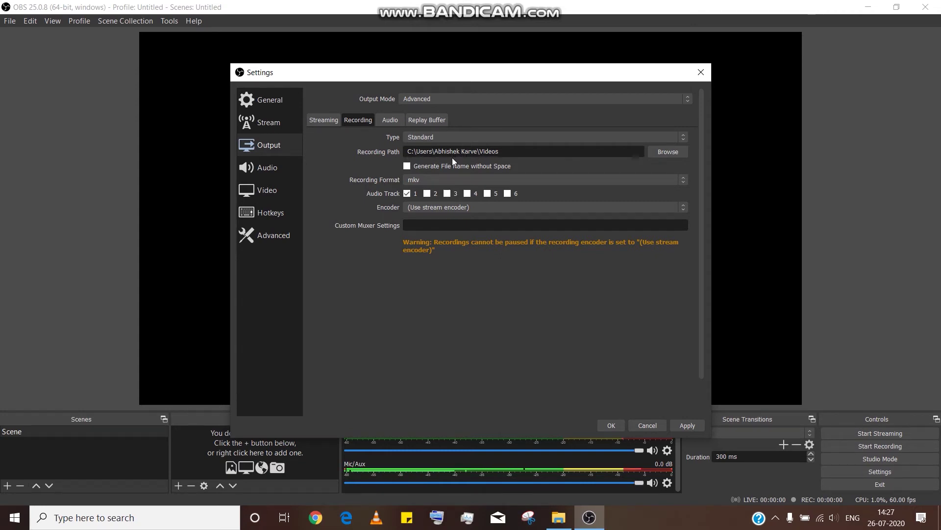
left_click(654, 151)
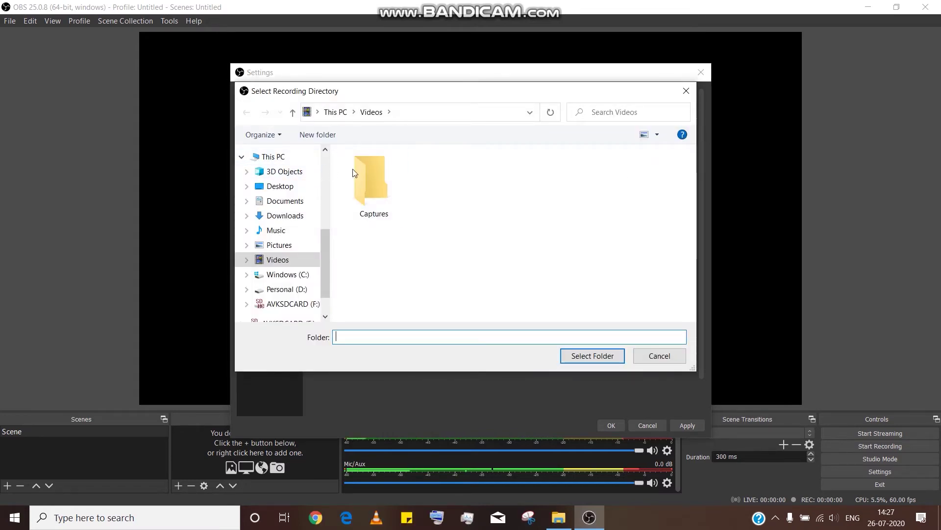
left_click(686, 90)
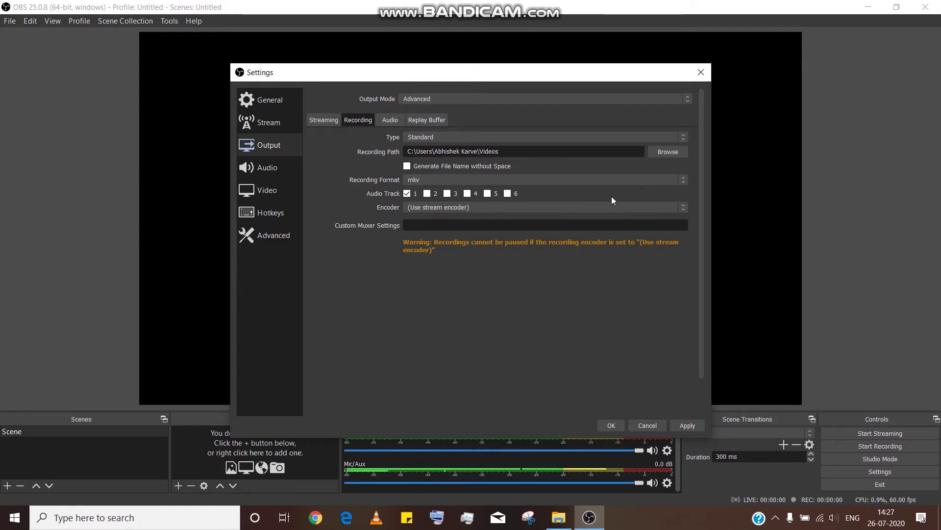
left_click(685, 185)
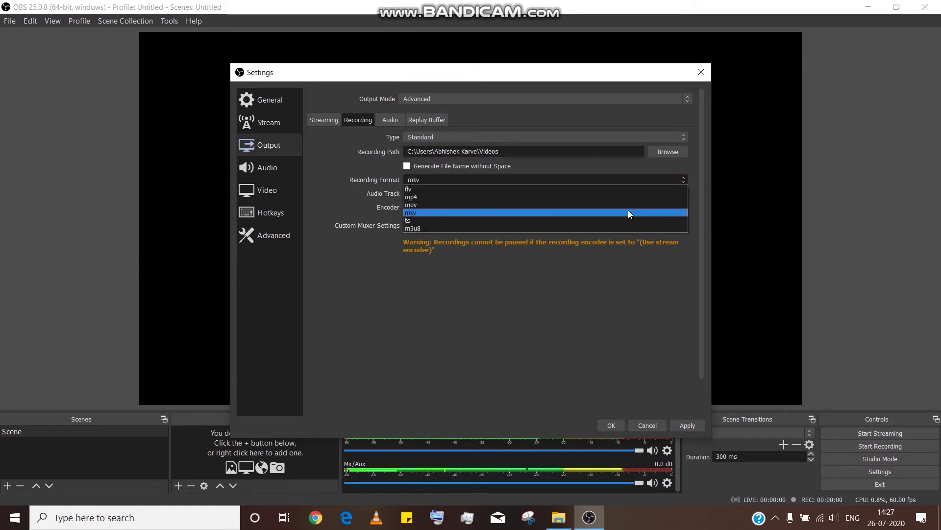
left_click(613, 198)
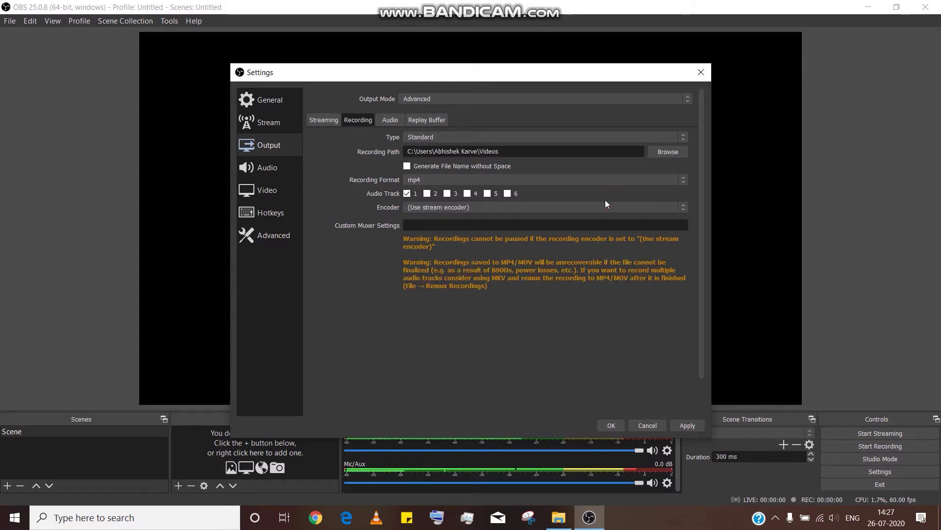
left_click(425, 206)
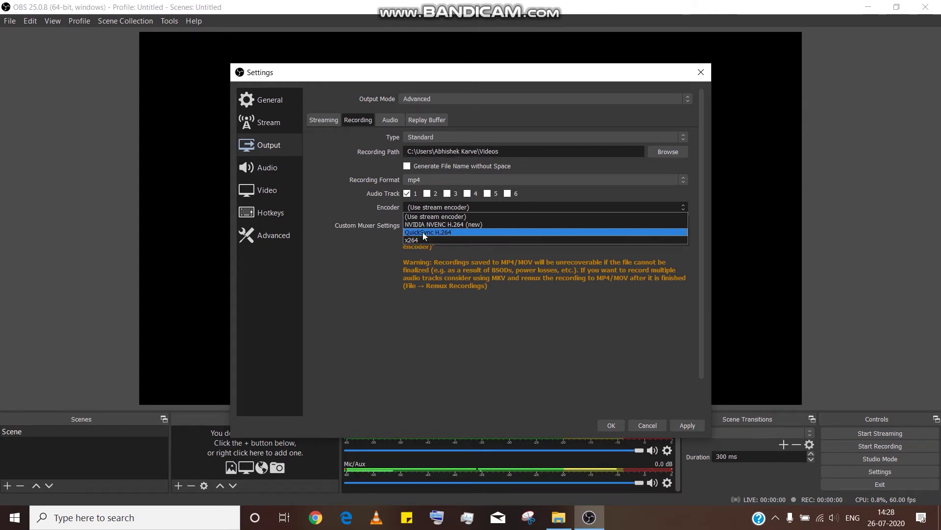
left_click(462, 231)
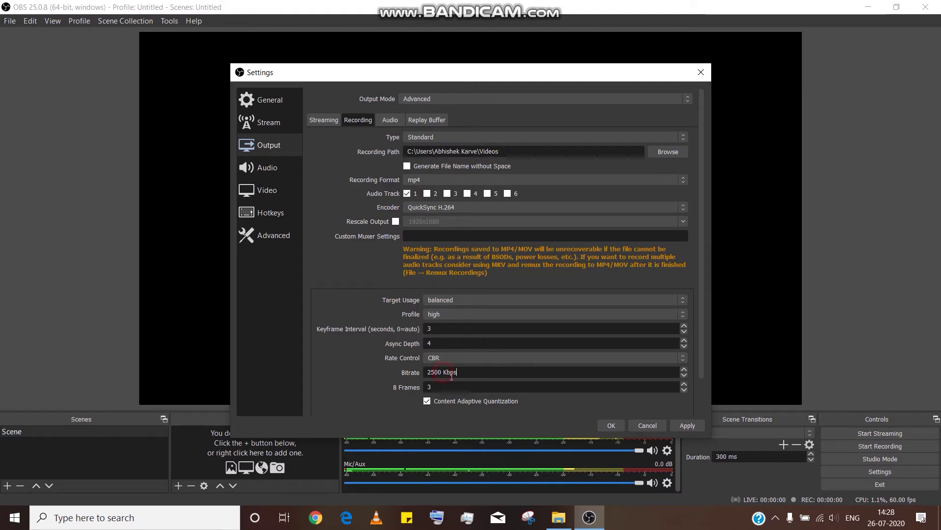
Step: Set the recording bitrate to 8000 Kbps
left_click(486, 373)
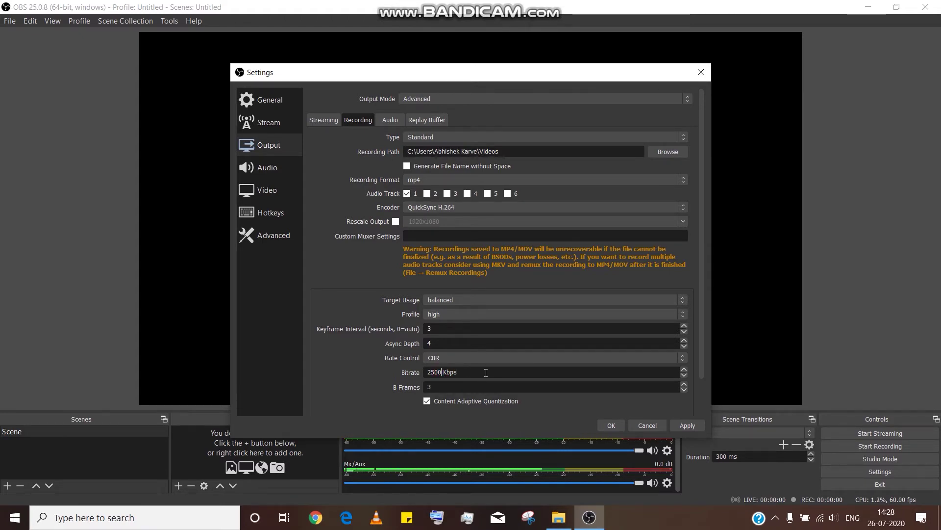
key("BackSpace")
key("BackSpace")
key("BackSpace")
key("BackSpace")
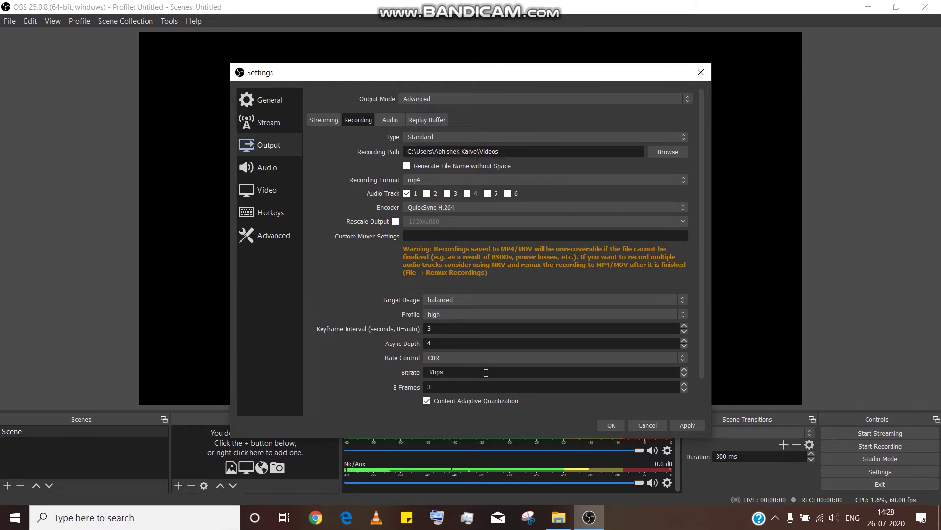
type("8000")
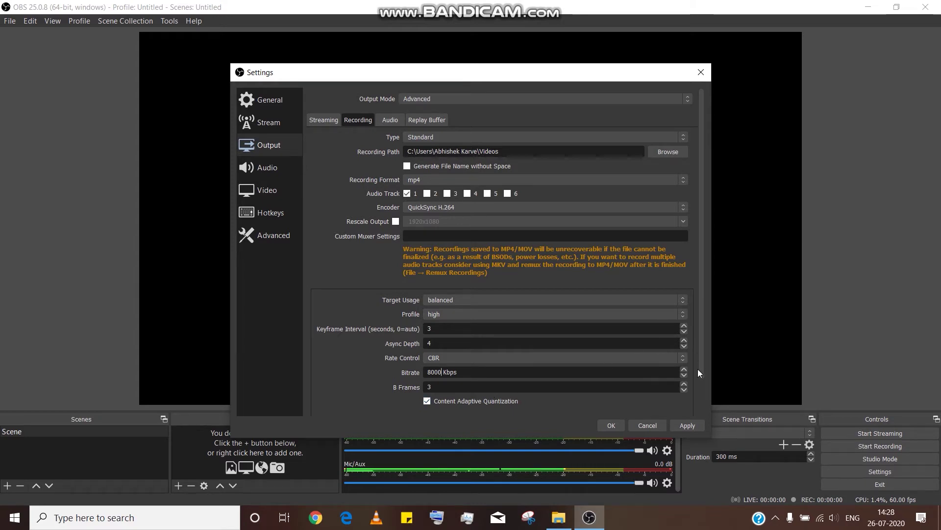
Step: Check the remaining recording encoder options and apply the recording output settings
left_click_drag(699, 366, 699, 411)
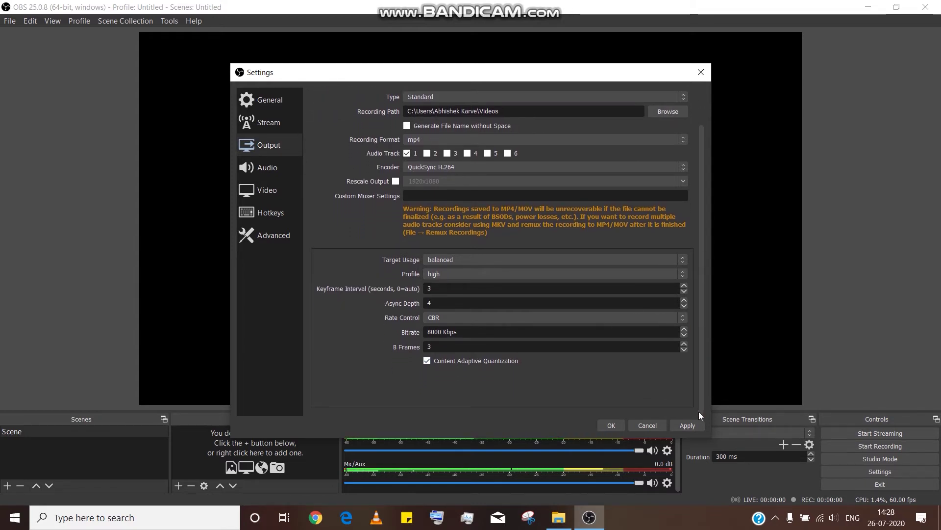
left_click(681, 424)
scroll(365, 340, "up", 2)
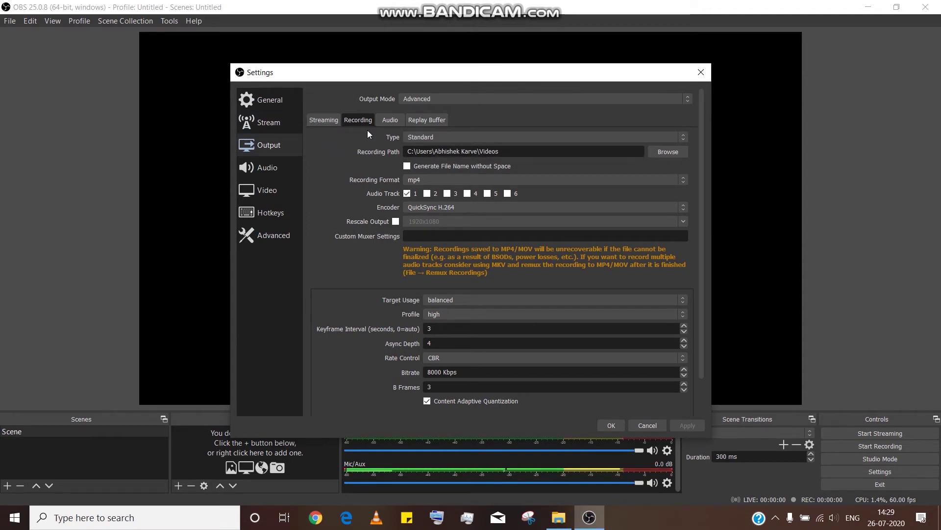
Step: Set the streaming encoder to QuickSync H.264 in the output settings and return to the recording options
left_click(322, 119)
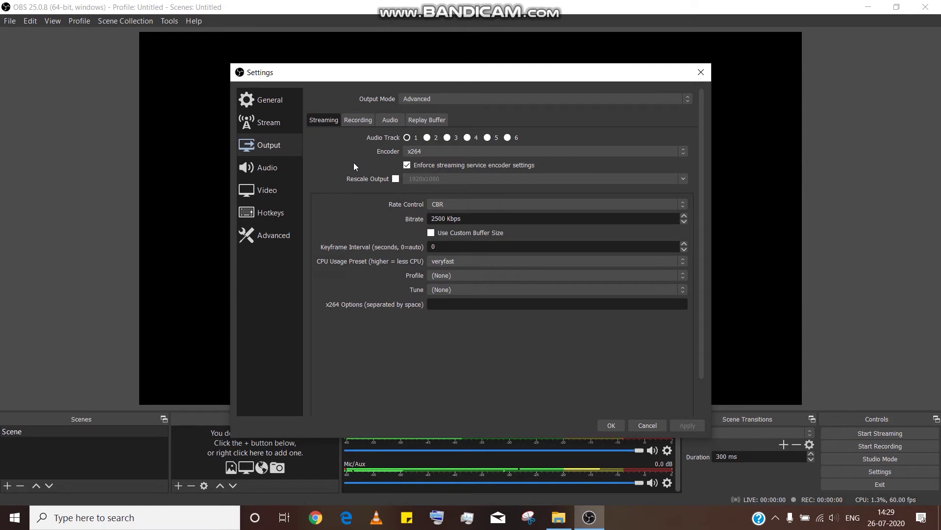
left_click(425, 152)
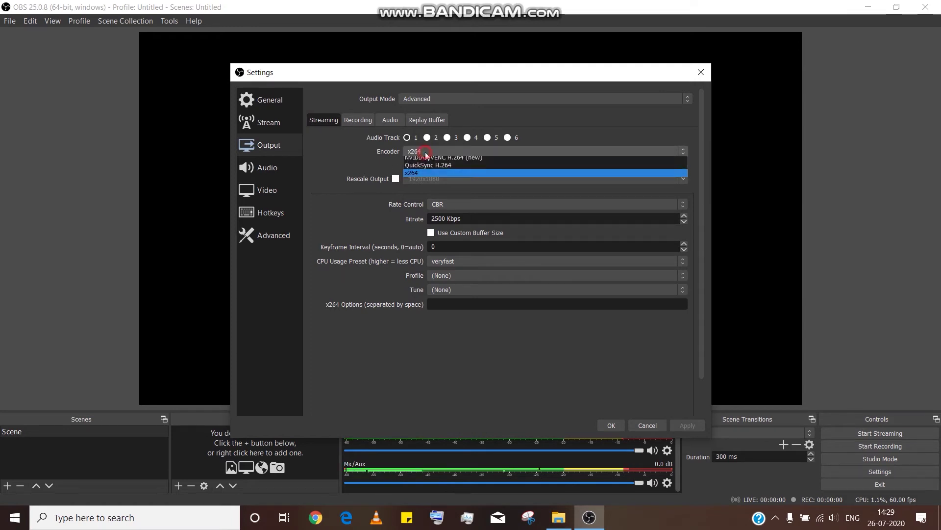
left_click(431, 166)
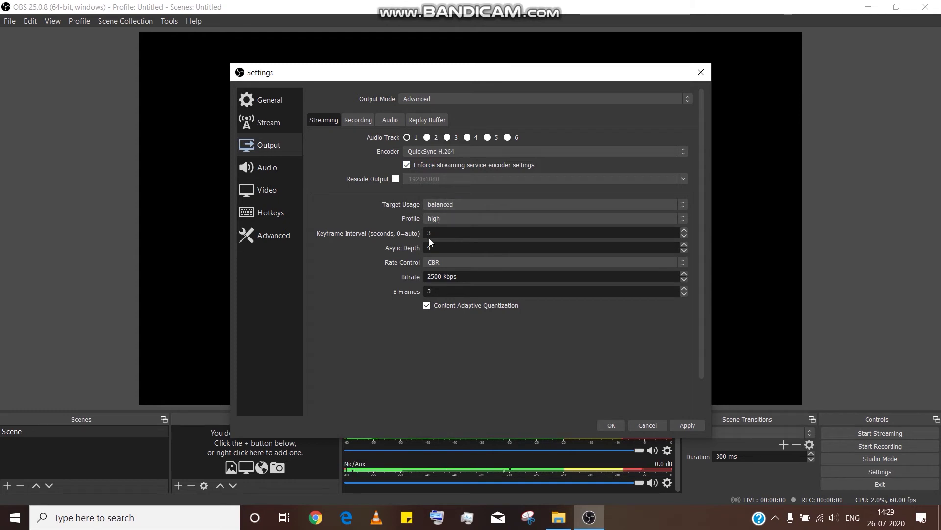
left_click(356, 119)
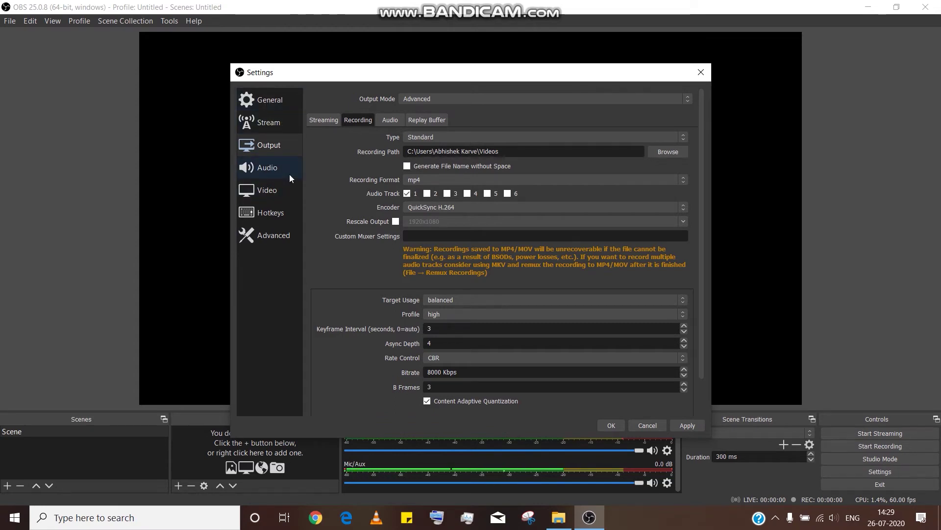
Step: Look over the audio settings, keep the video downscale filter at Bicubic (Sharpened scaling, 16 samples) and apply the settings
left_click(260, 168)
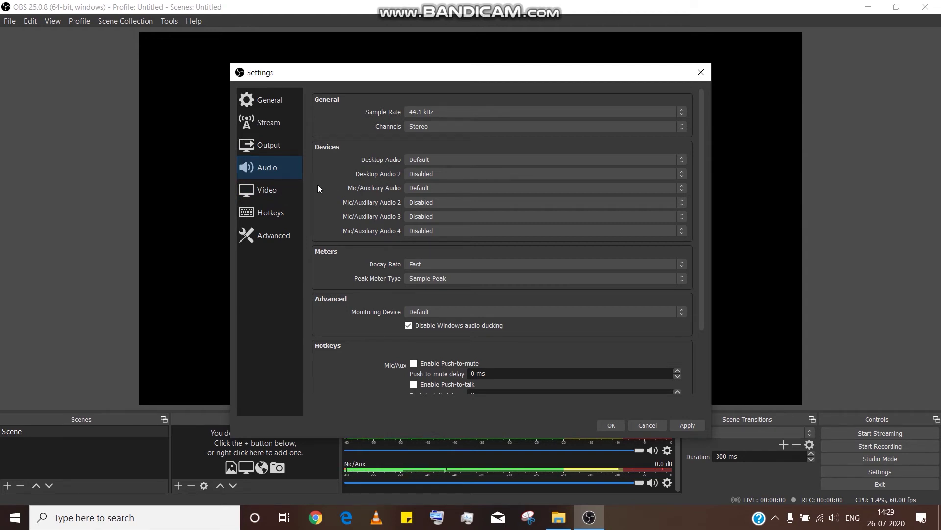
left_click(267, 191)
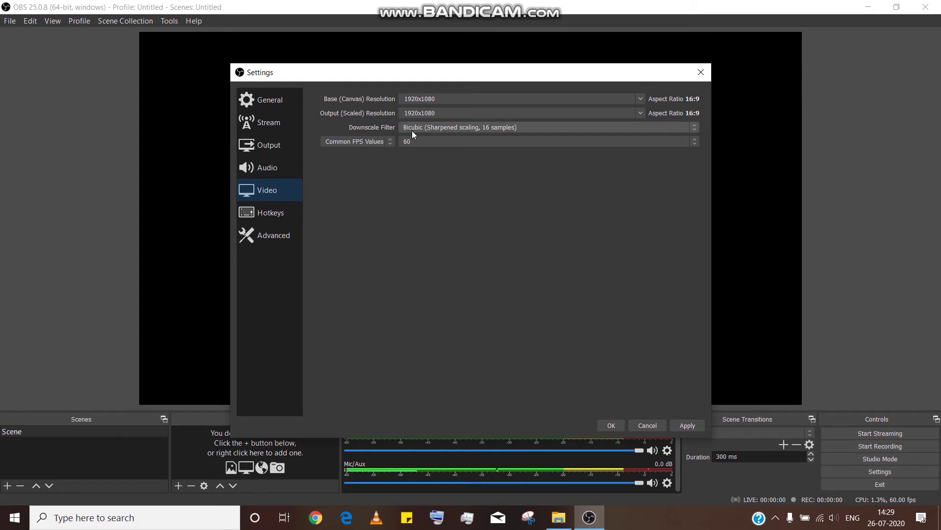
left_click(450, 131)
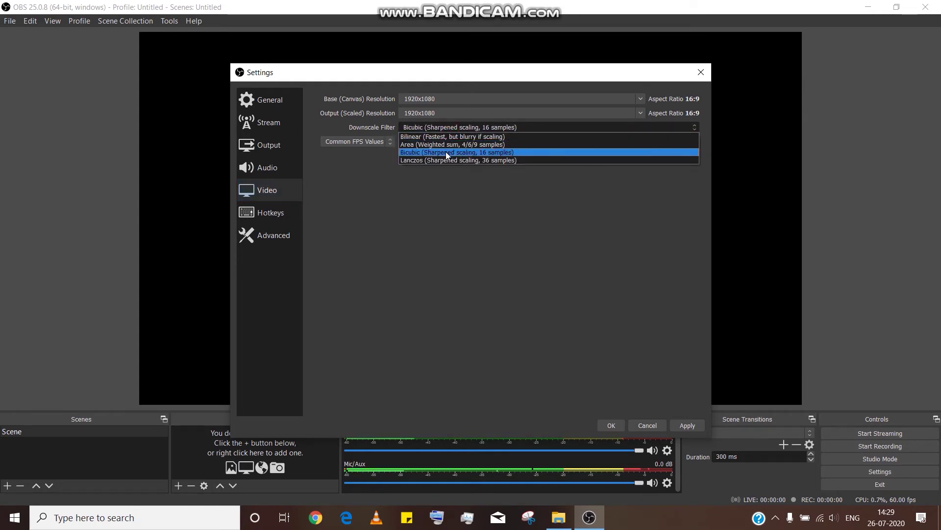
left_click(446, 152)
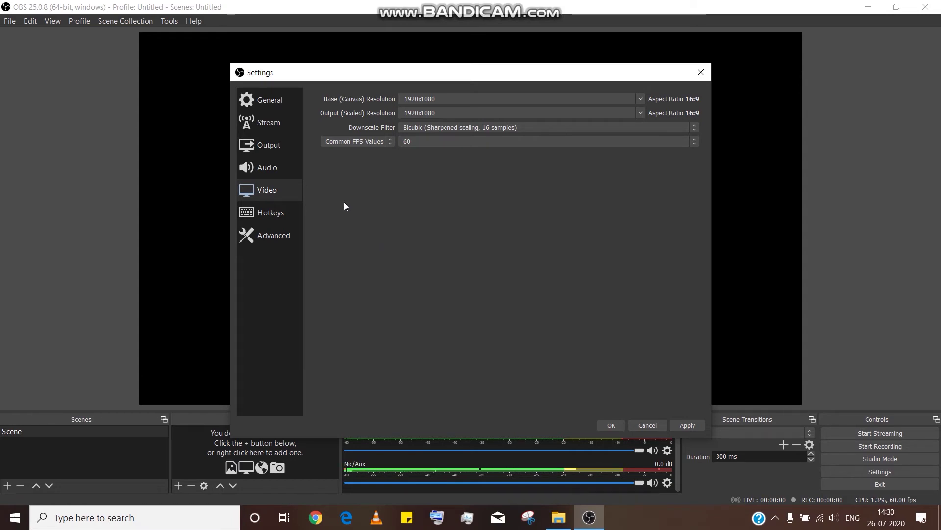
left_click(686, 425)
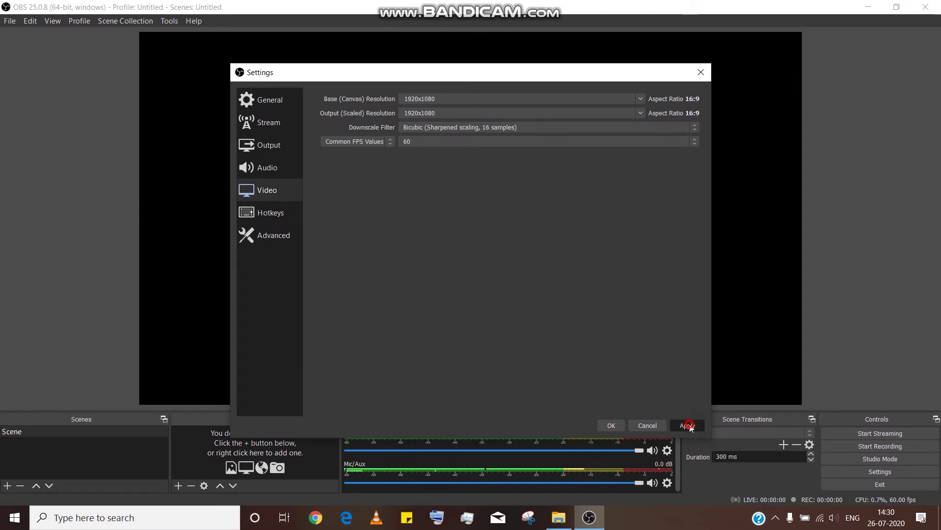
Step: In the advanced video settings, keep the color format NV12 and set the color space to 709 and the color range to Full
left_click(266, 238)
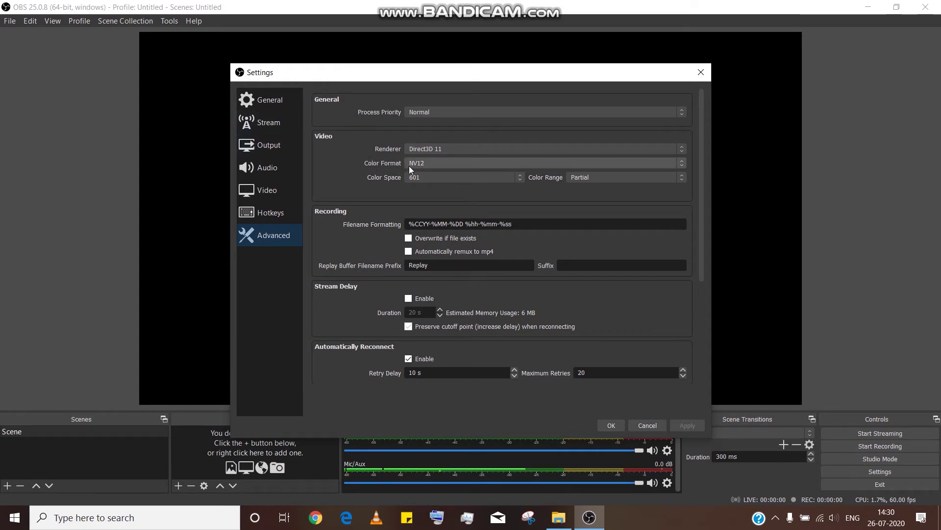
left_click(435, 161)
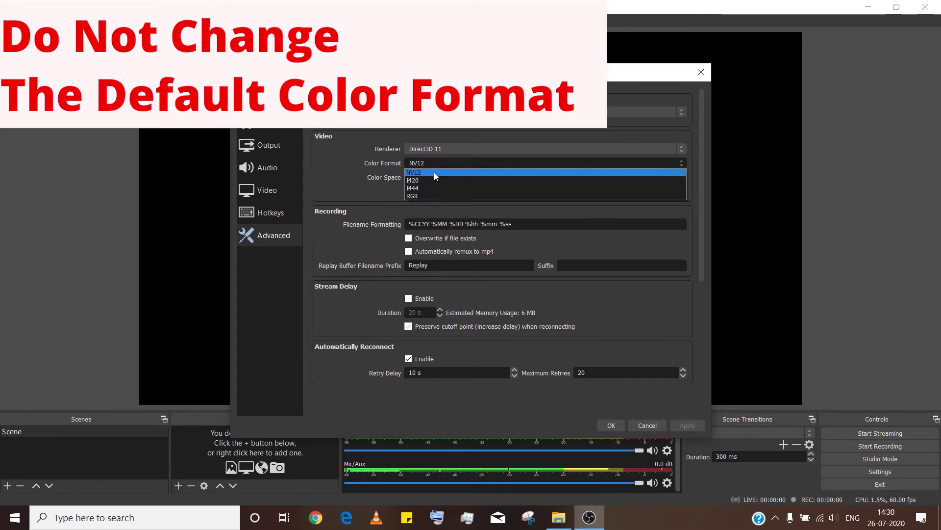
left_click(434, 172)
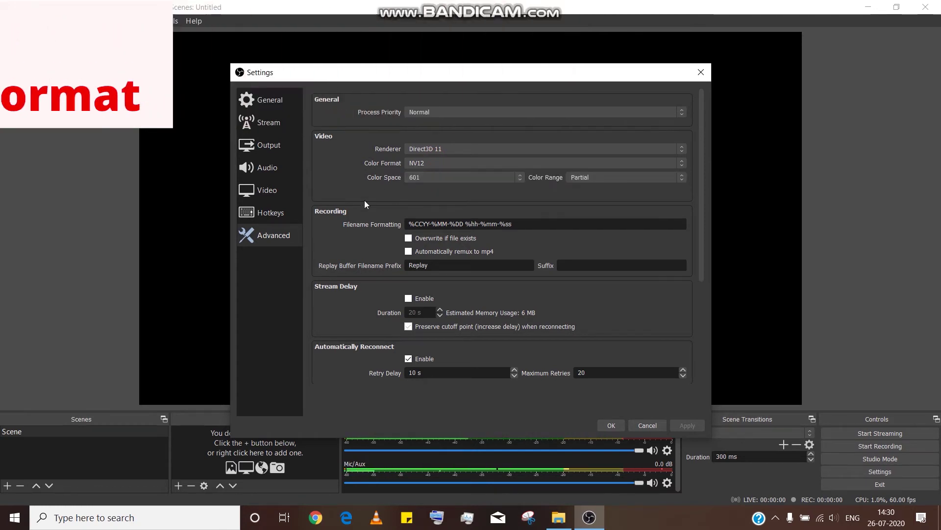
left_click(437, 177)
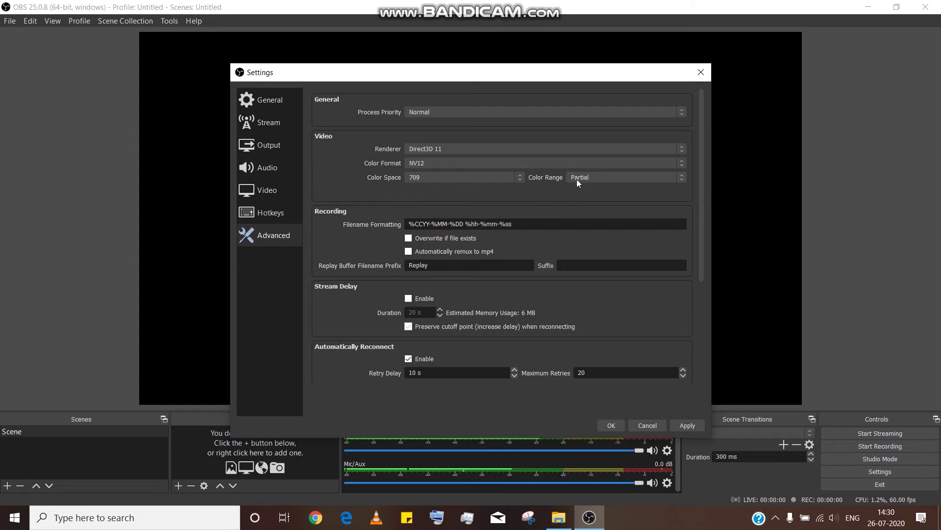
left_click(598, 177)
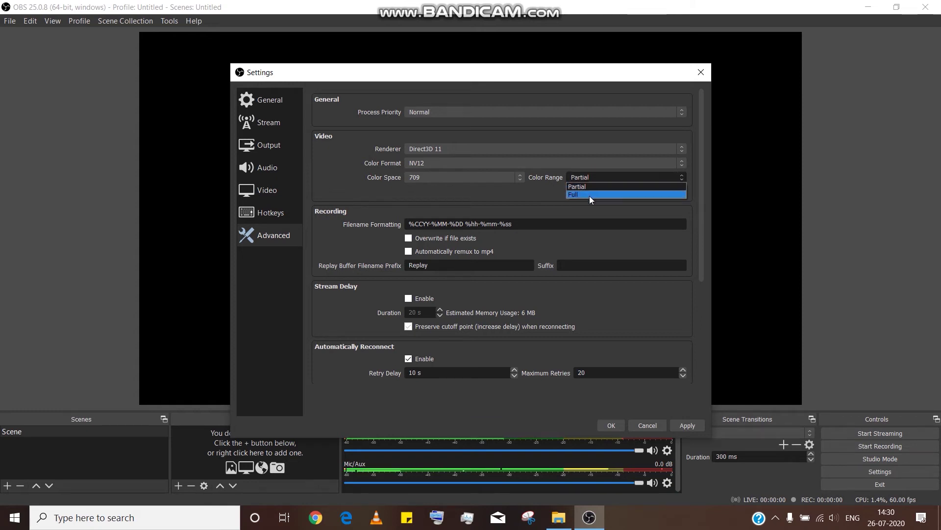
left_click(590, 194)
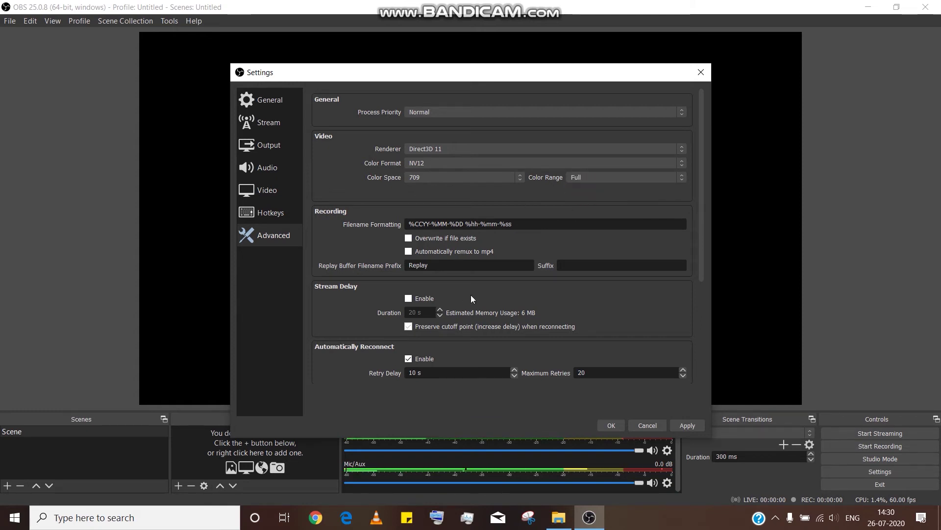
Step: Look through the remaining advanced options, apply the changes and close the settings
scroll(501, 294, "down", 1)
scroll(501, 293, "down", 4)
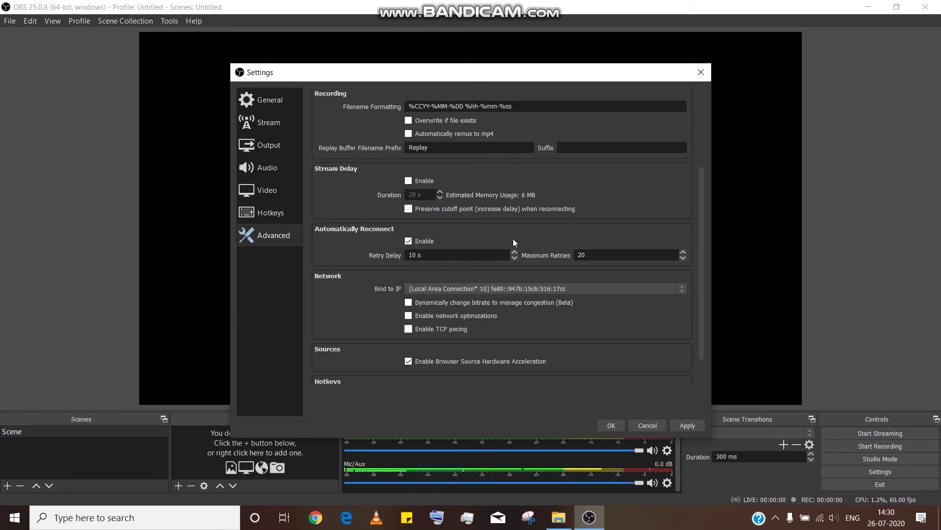
scroll(514, 241, "up", 4)
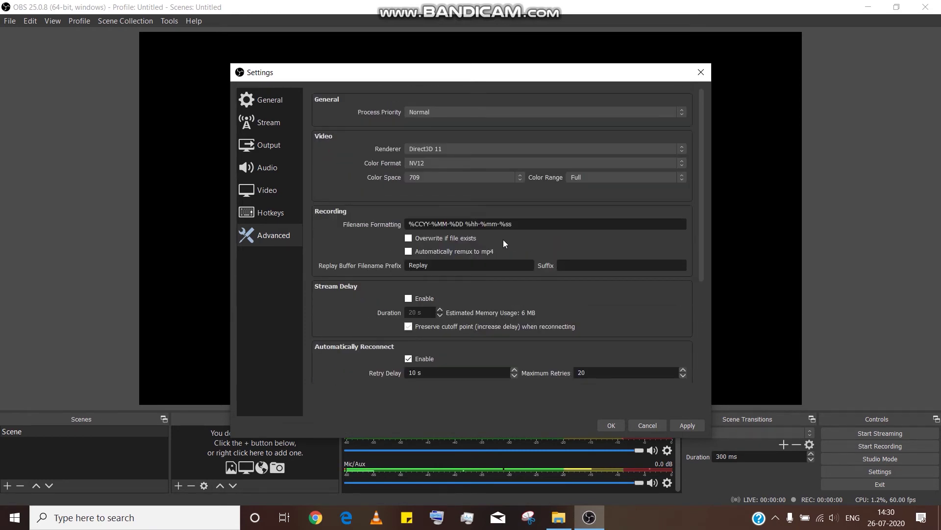
left_click(686, 425)
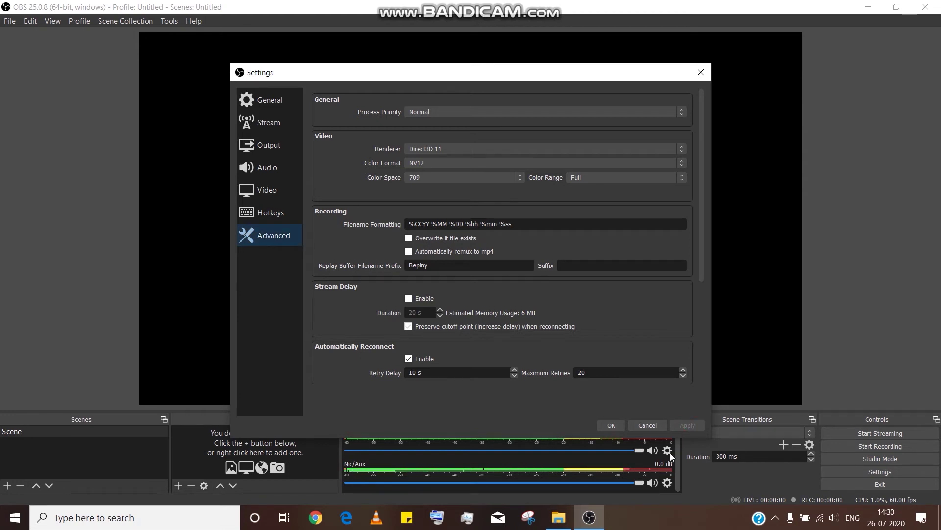
left_click(612, 425)
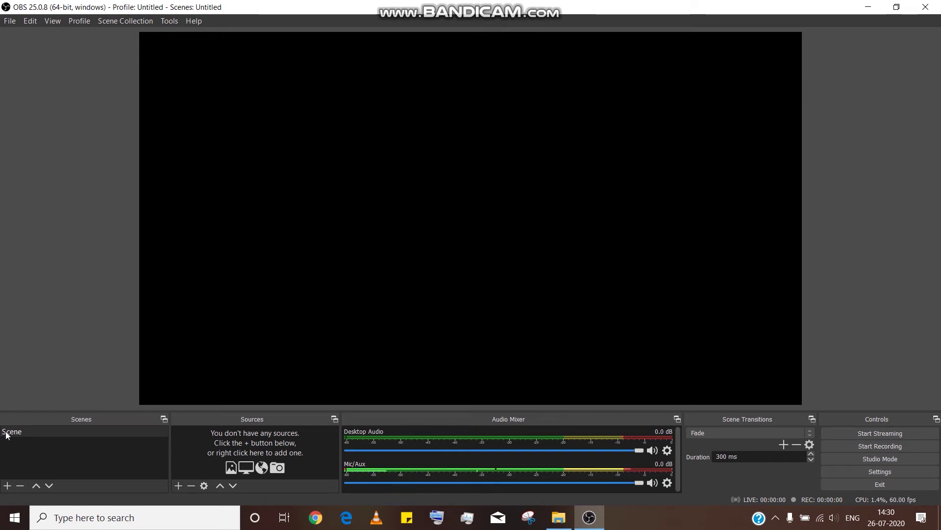
Step: Rename the existing scene as Screen Record
left_click(89, 447)
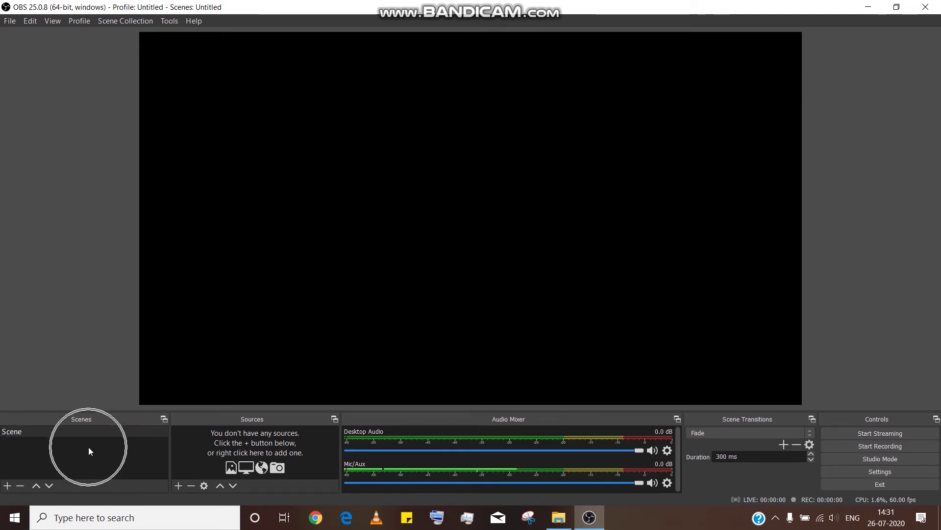
left_click(20, 432)
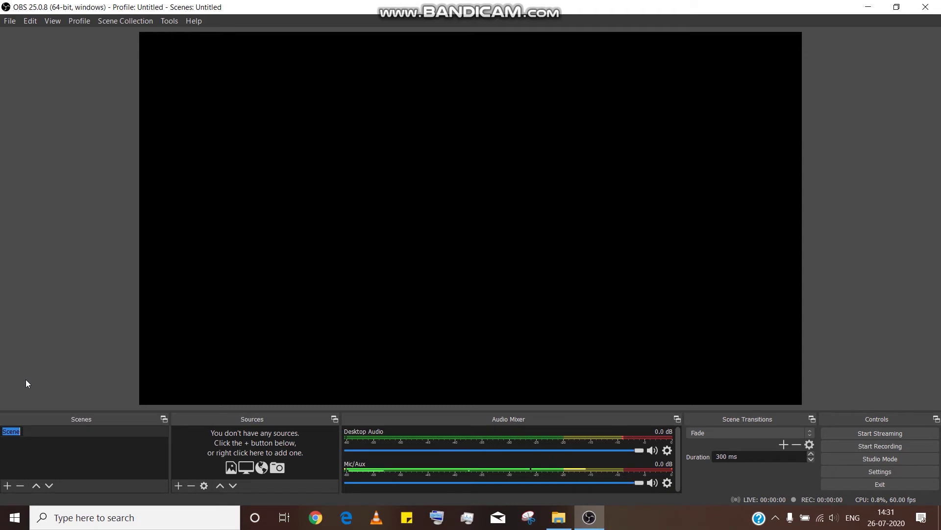
type("Screen Record")
key("Return")
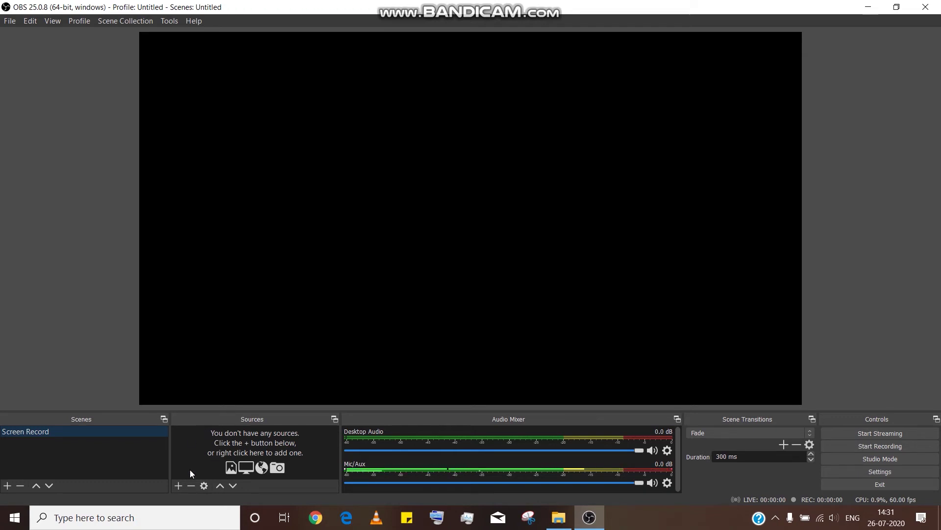
Step: Add a new Display Capture source named Full Screen to the Screen Record scene
left_click(179, 486)
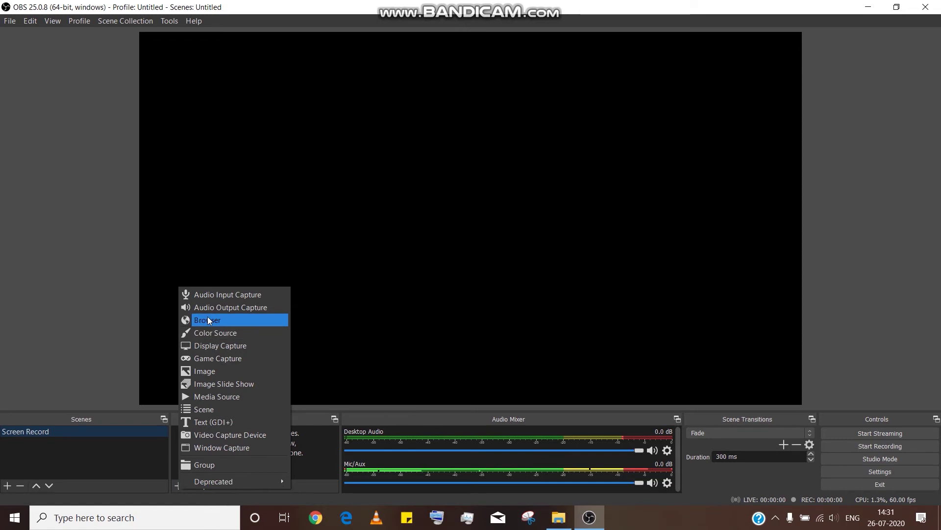
left_click(212, 347)
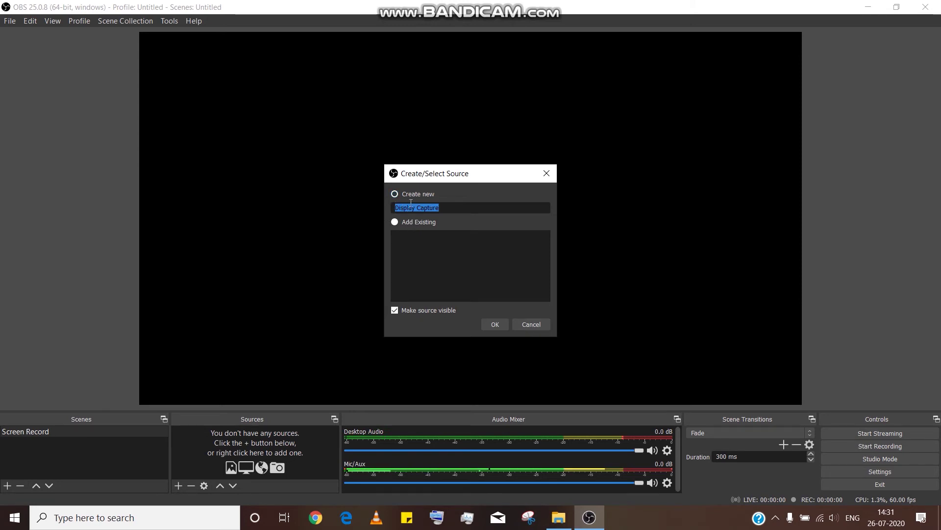
key("BackSpace")
type("Full Screen")
left_click(496, 325)
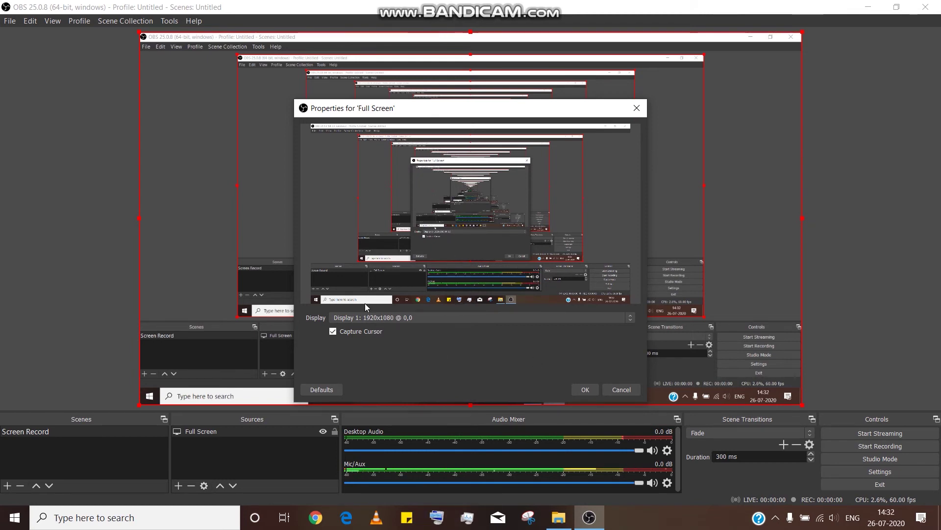
Step: Choose Display 1: 1920x1080 @ 0,0 for the Full Screen source, keep cursor capture enabled and confirm its properties
left_click(370, 319)
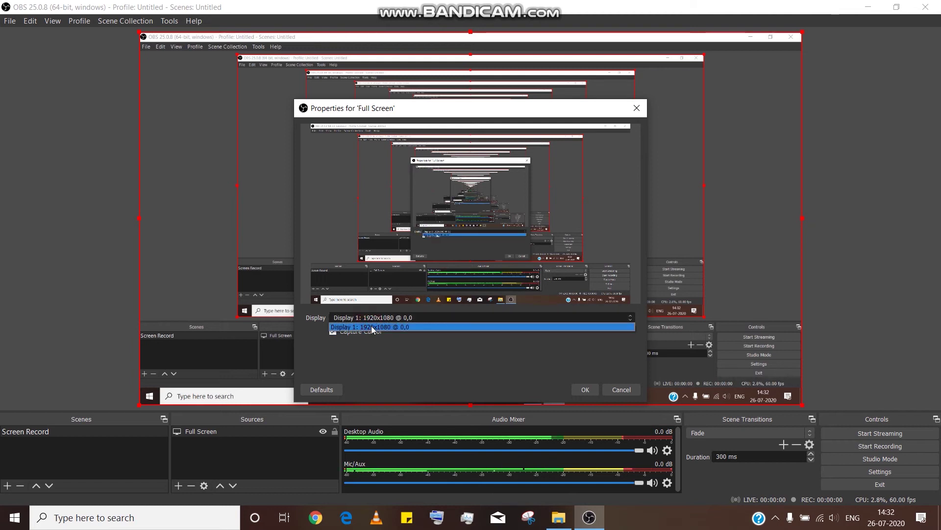
left_click(372, 326)
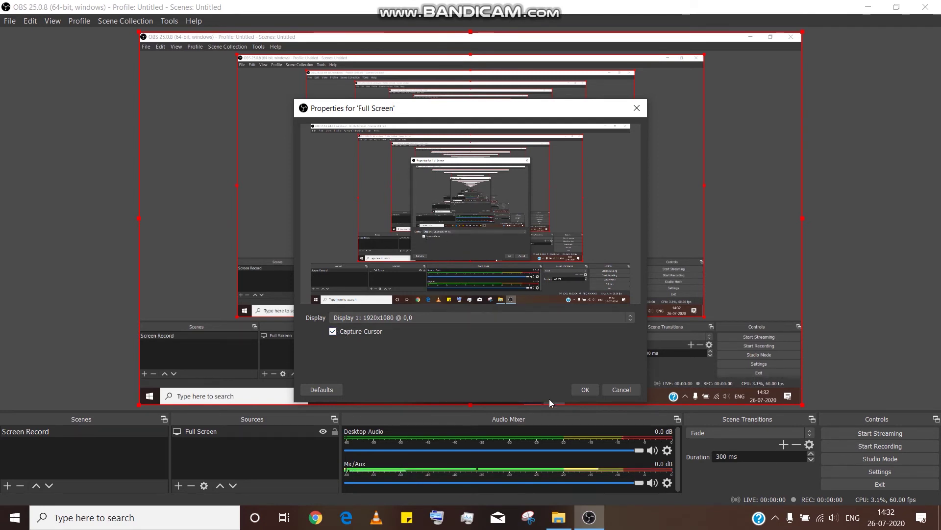
left_click(583, 390)
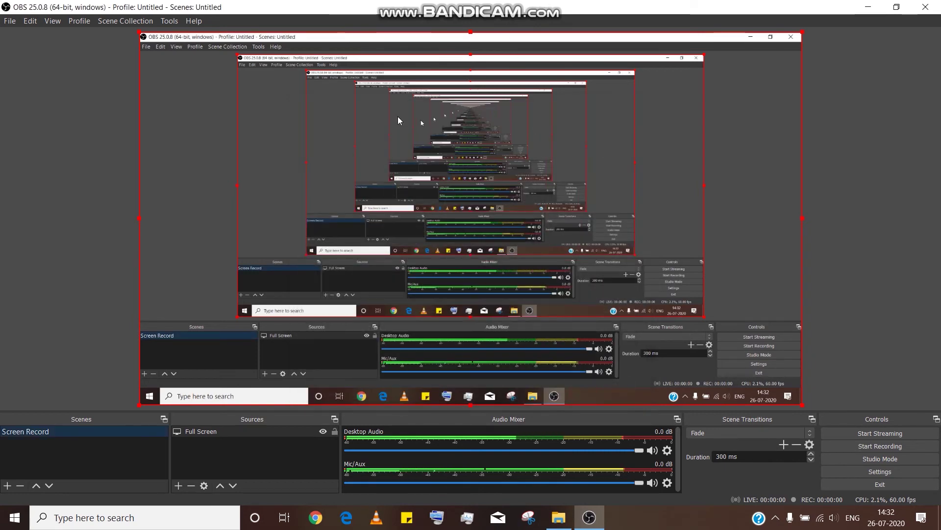